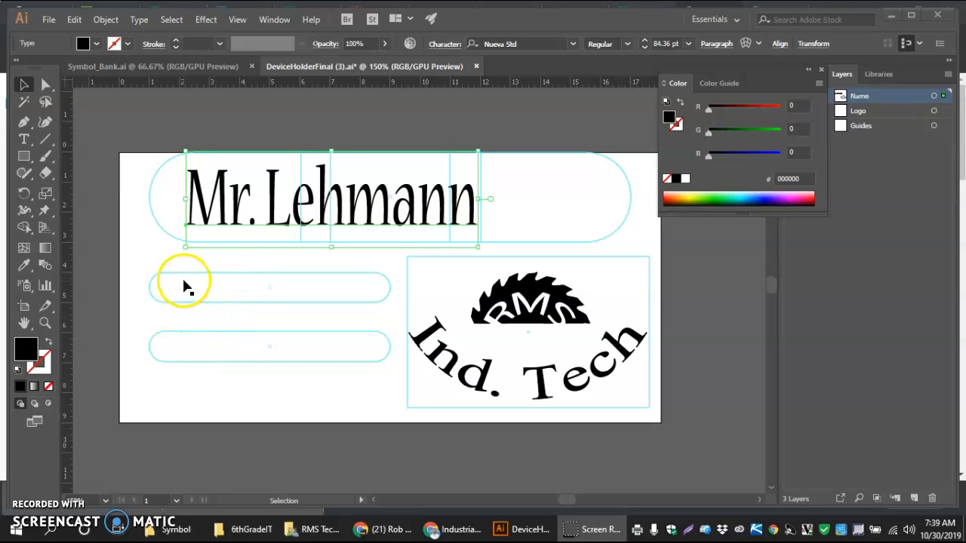
- Lock the guides, including the two narrow rounded slots below the name, and unlock them again
{"action": "left_click", "coordinate": [183, 273]}
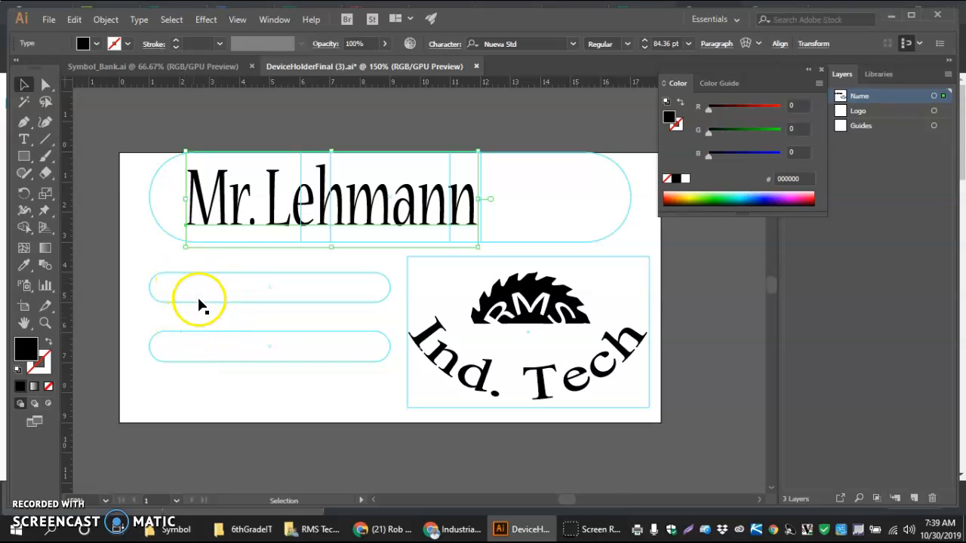
{"action": "left_click", "coordinate": [199, 302]}
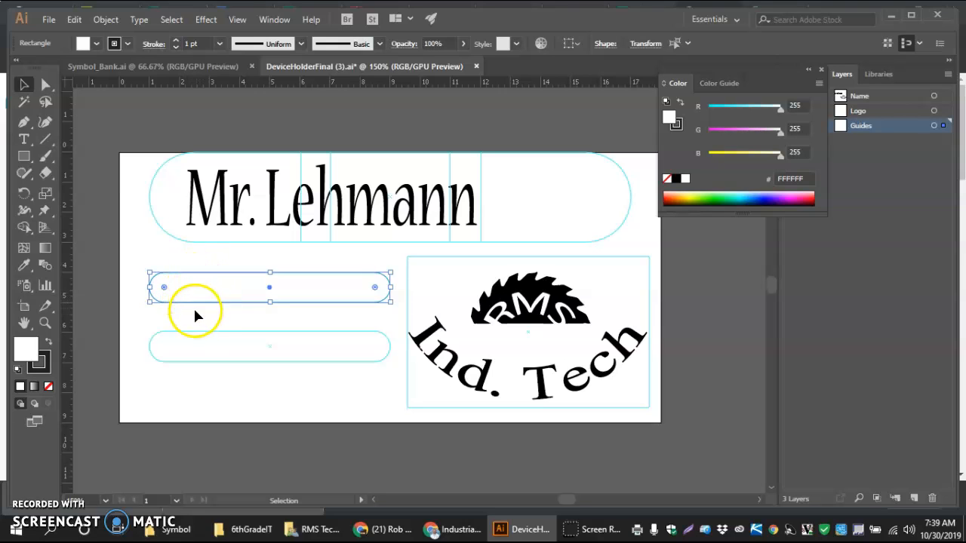
{"action": "left_click", "coordinate": [199, 332]}
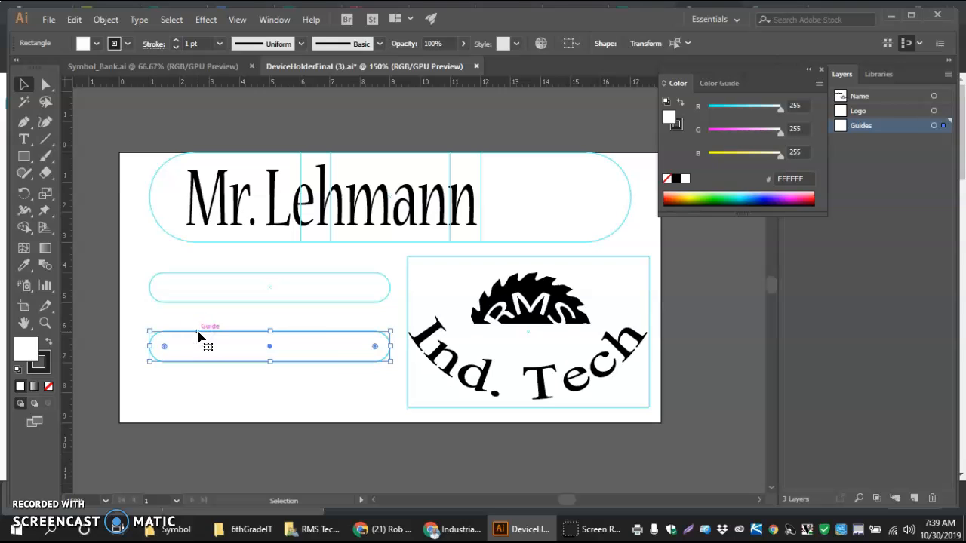
{"action": "right_click", "coordinate": [198, 336]}
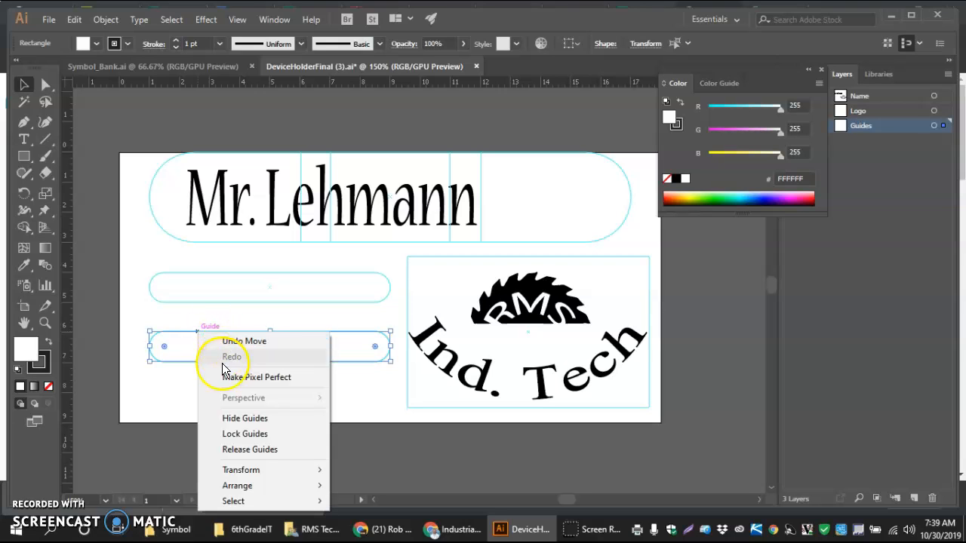
{"action": "left_click", "coordinate": [227, 433]}
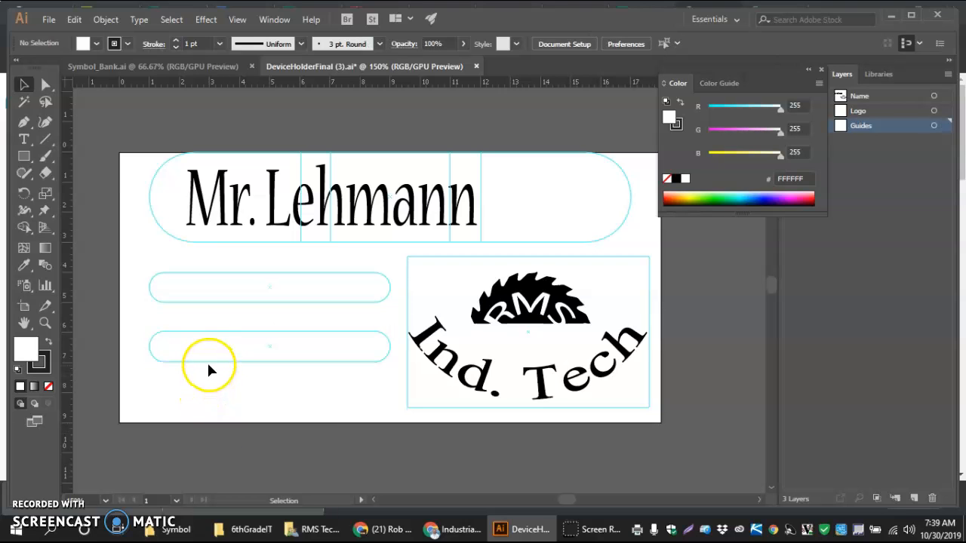
{"action": "right_click", "coordinate": [210, 357]}
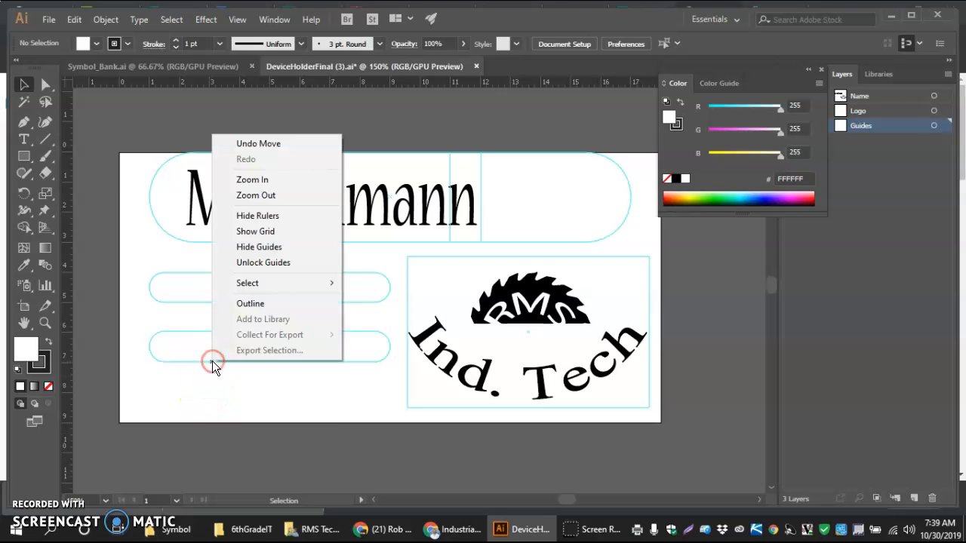
{"action": "left_click", "coordinate": [257, 262]}
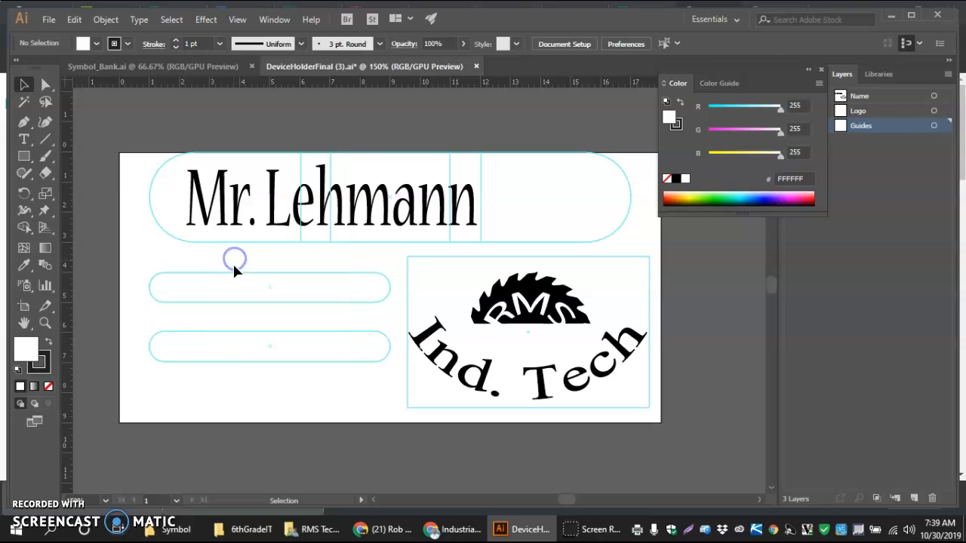
- Set the transform reference point of the upper narrow slot guide to its upper-left corner and check its X and Y position
{"action": "left_click", "coordinate": [193, 273]}
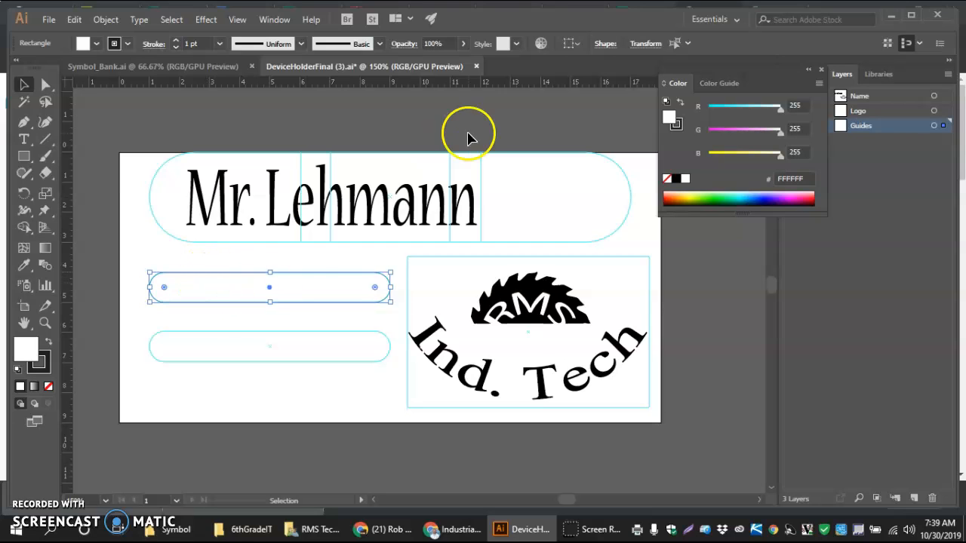
{"action": "left_click", "coordinate": [643, 48]}
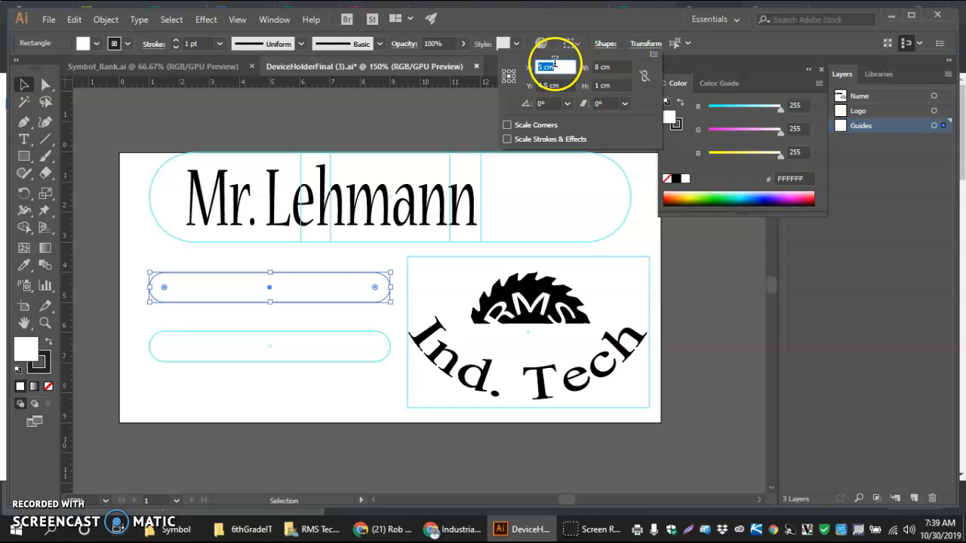
{"action": "left_click", "coordinate": [504, 75]}
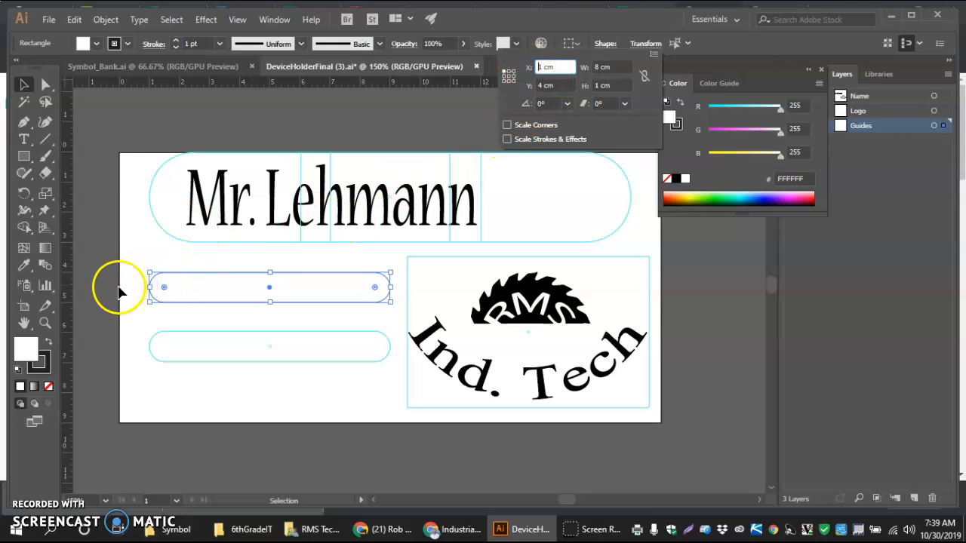
{"action": "left_click", "coordinate": [534, 85]}
{"action": "left_click", "coordinate": [537, 72]}
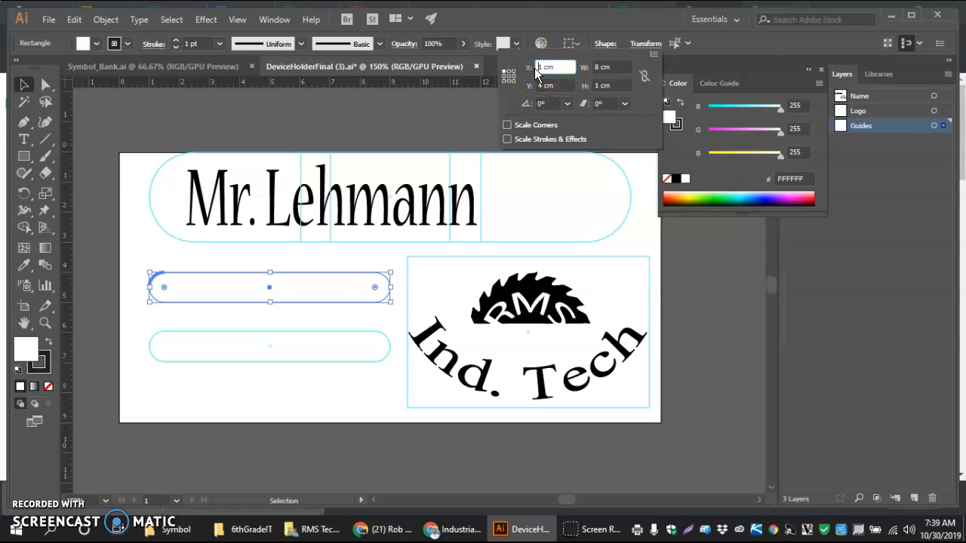
{"action": "left_click", "coordinate": [541, 84]}
- Position the lower narrow slot guide at X 1 cm and Y 6.5 cm
{"action": "left_click", "coordinate": [225, 336]}
{"action": "left_click", "coordinate": [226, 336]}
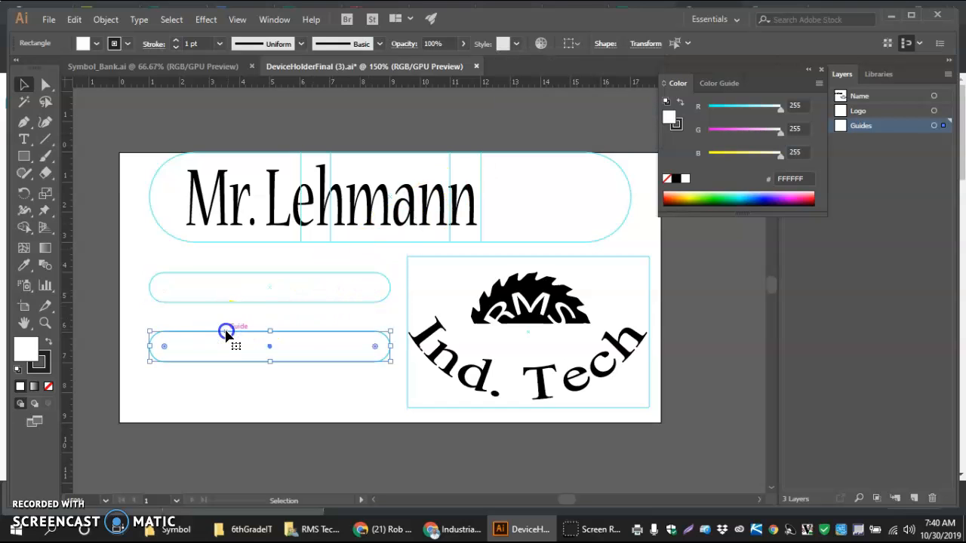
{"action": "left_click", "coordinate": [645, 44]}
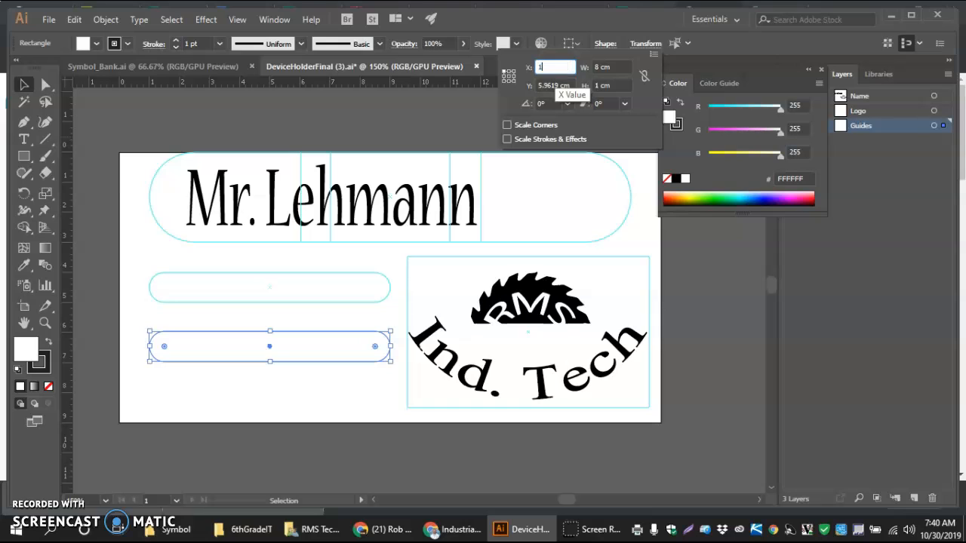
{"action": "key", "text": "Escape"}
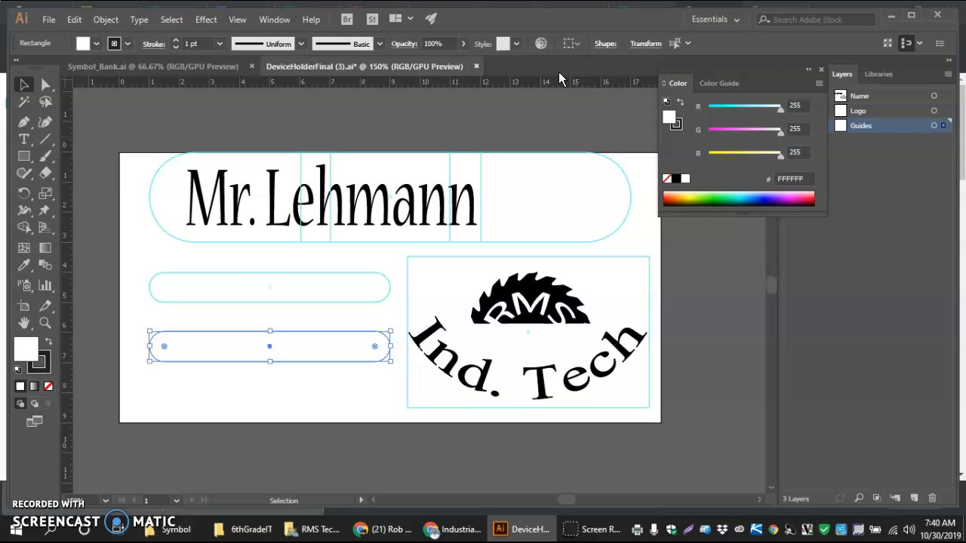
{"action": "left_click", "coordinate": [645, 44]}
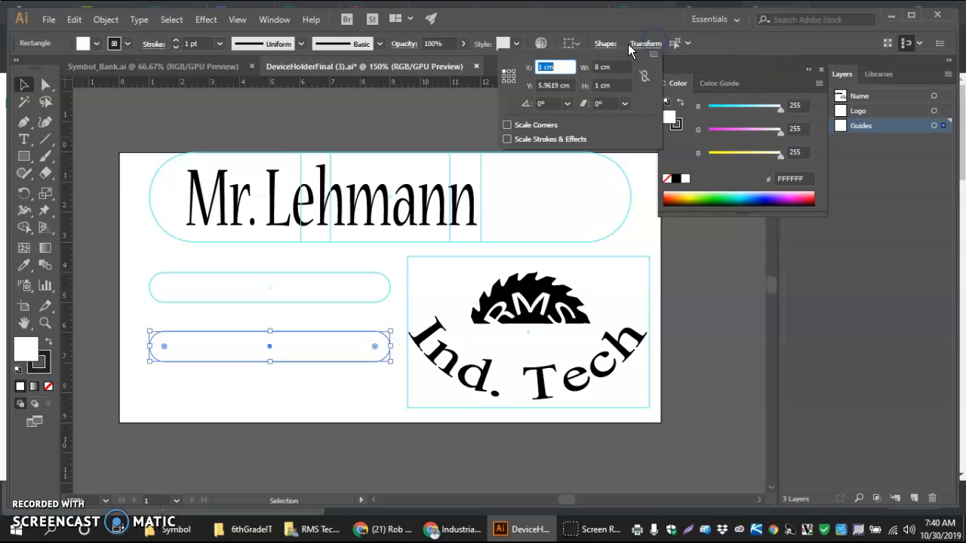
{"action": "left_click", "coordinate": [562, 86]}
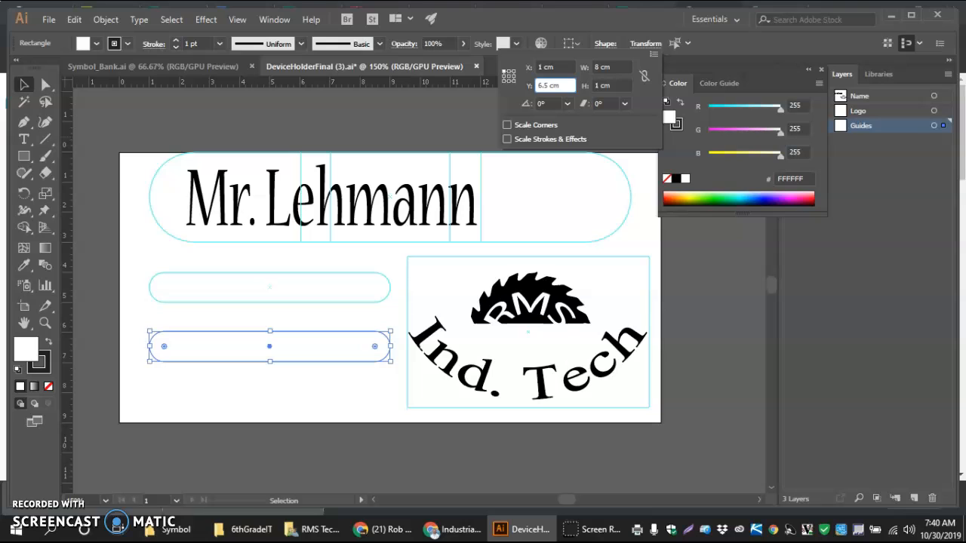
{"action": "key", "text": "Return"}
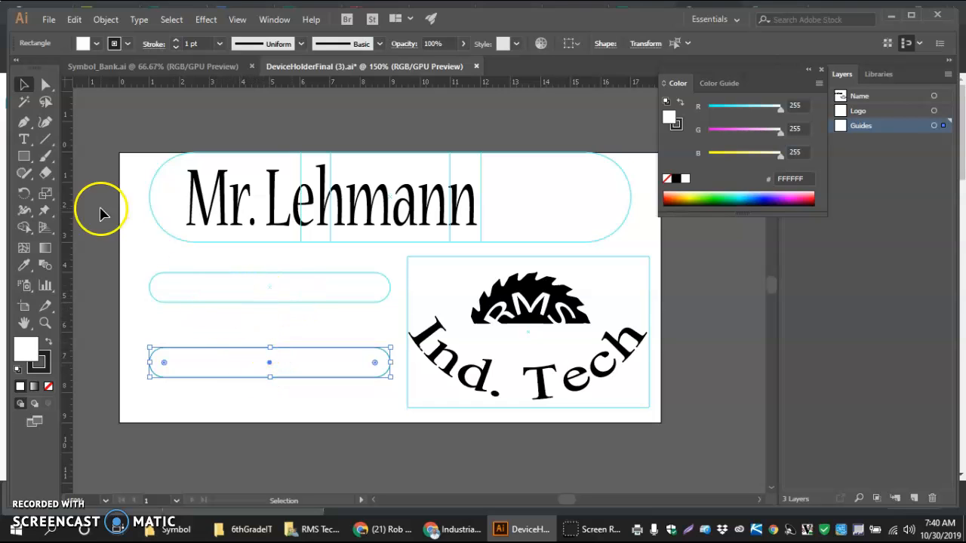
- Place a new point text object inside the upper narrow slot with the Type tool
{"action": "left_click", "coordinate": [28, 141]}
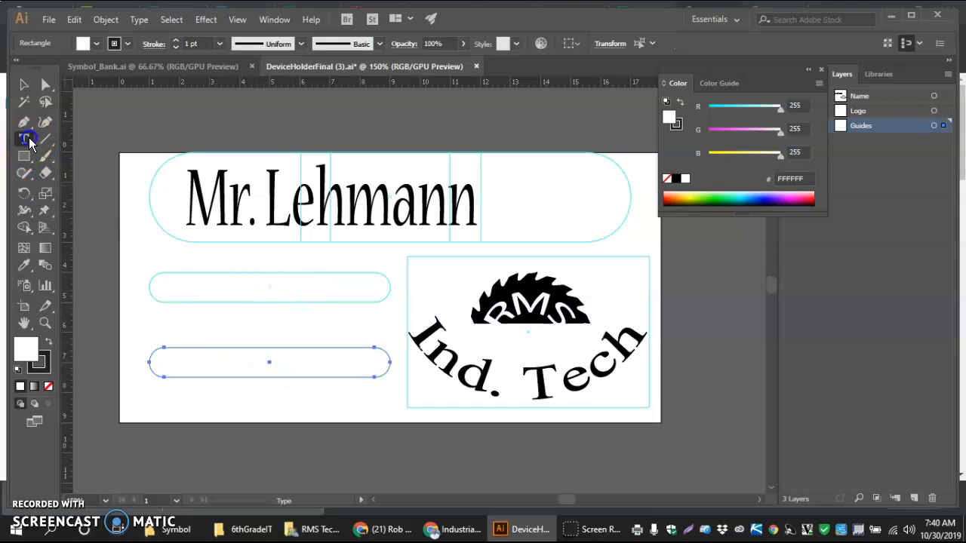
{"action": "left_click", "coordinate": [181, 289]}
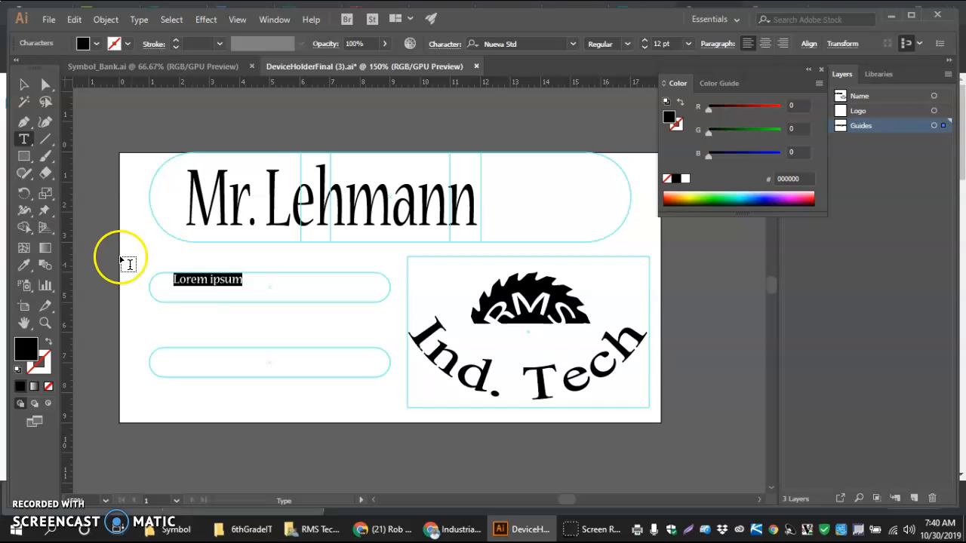
{"action": "left_click", "coordinate": [24, 84]}
{"action": "left_click", "coordinate": [192, 286]}
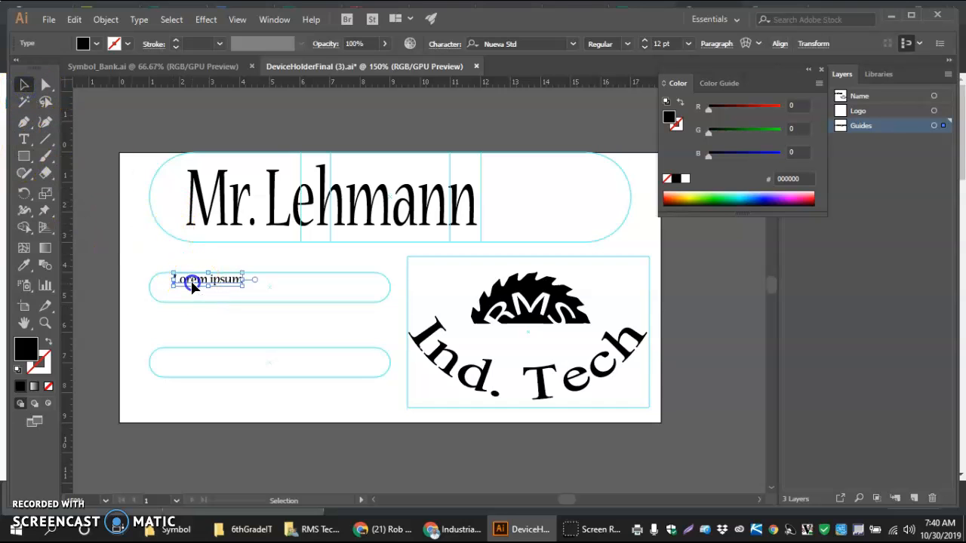
{"action": "key", "text": "shift+r"}
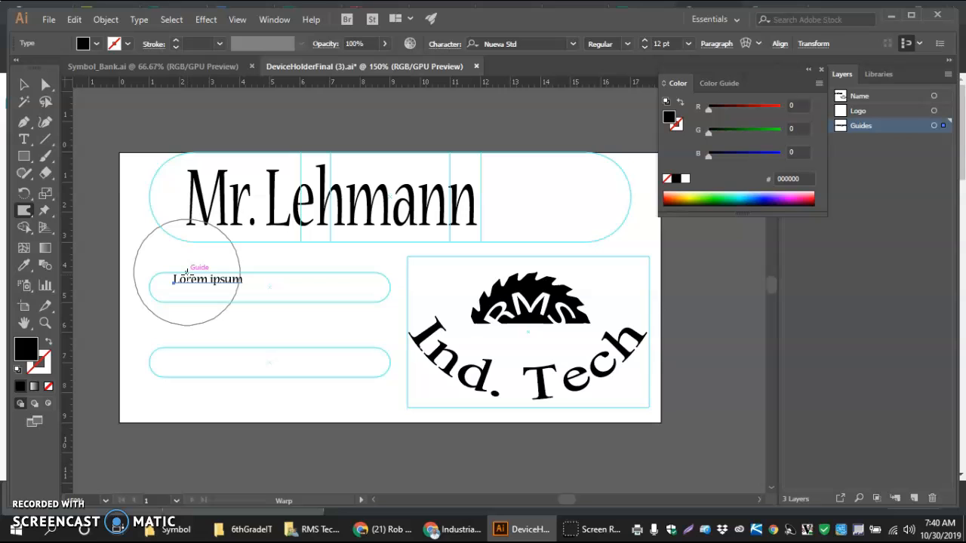
{"action": "left_click", "coordinate": [23, 85]}
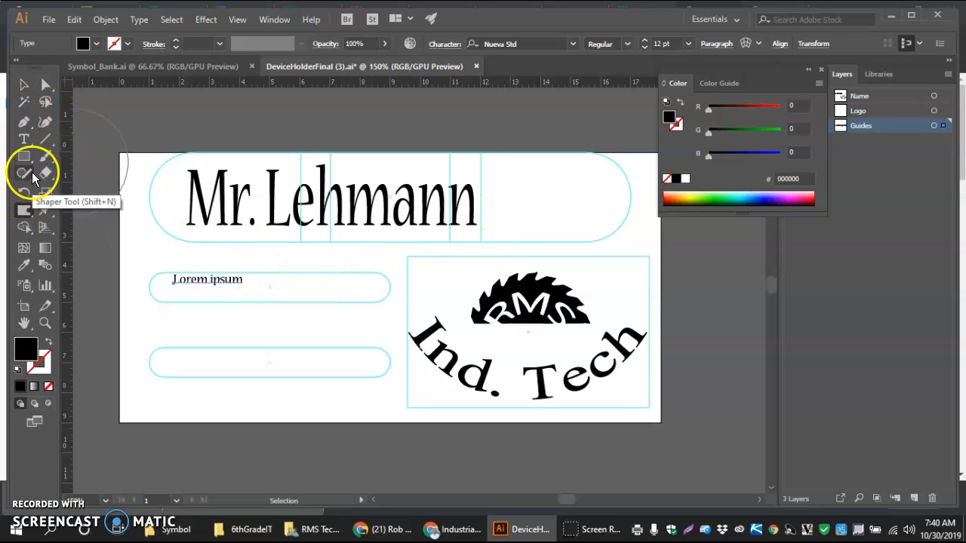
- Replace the placeholder text in the upper narrow slot with "We Work"
{"action": "left_click", "coordinate": [24, 139]}
{"action": "left_click", "coordinate": [180, 279]}
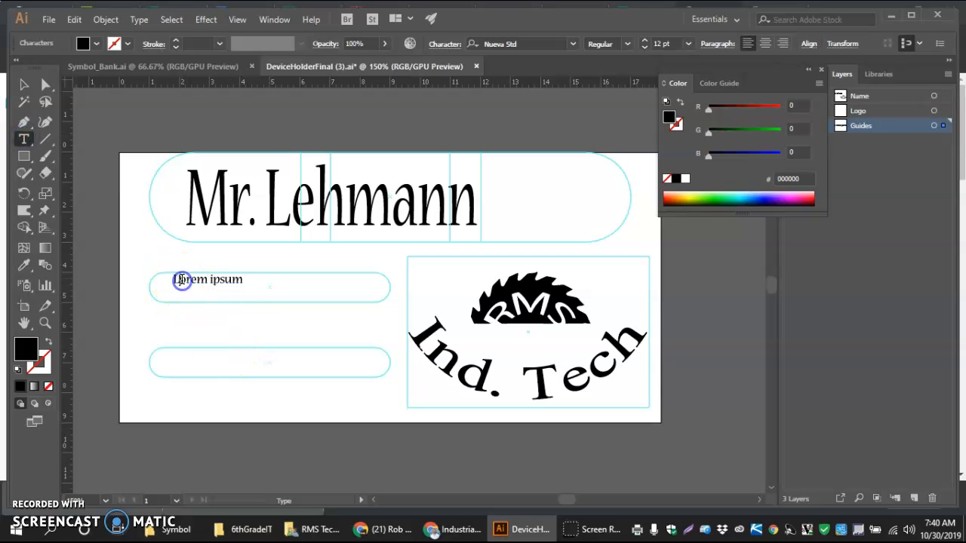
{"action": "left_click_drag", "start_coordinate": [231, 280], "coordinate": [175, 280]}
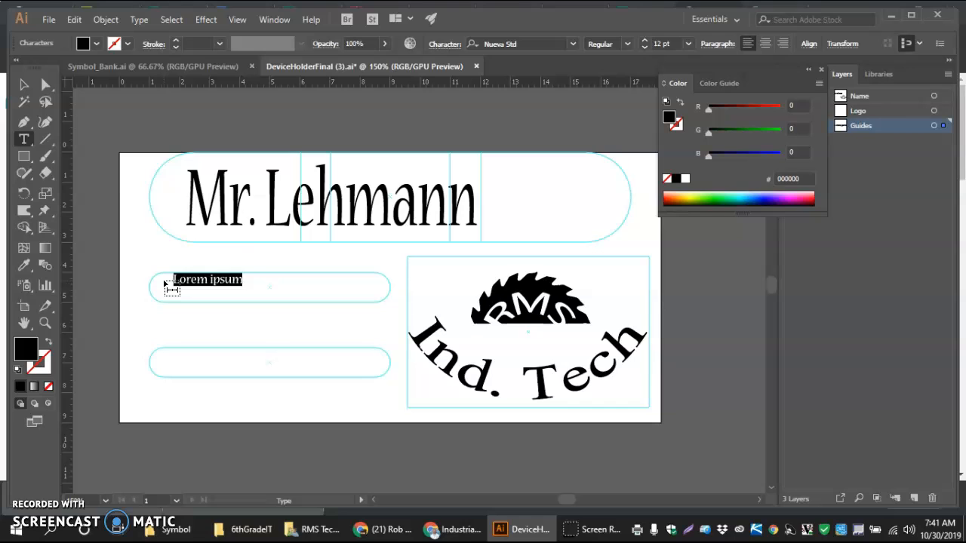
{"action": "type", "text": "We Work"}
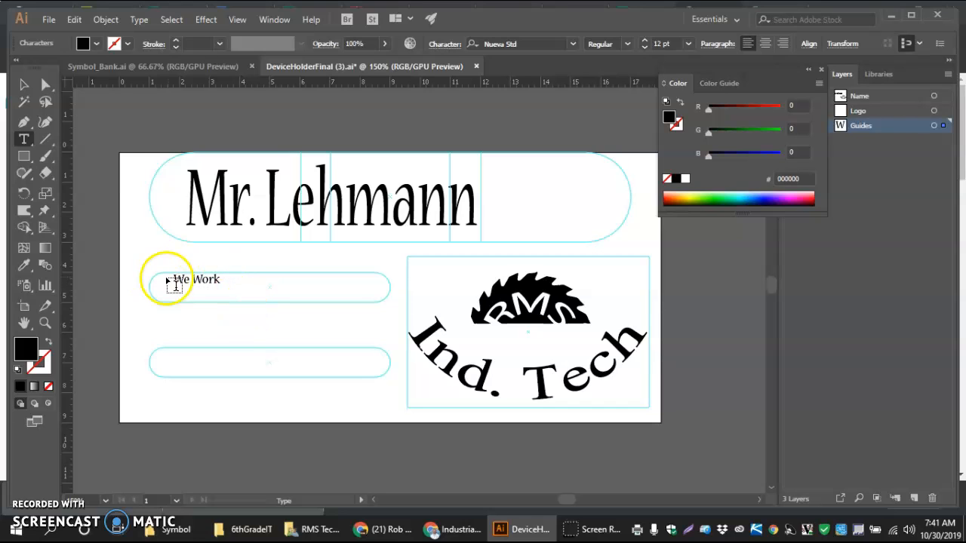
- Move the "We Work" text to the middle of the upper slot and enlarge it to about 19.7 pt
{"action": "left_click", "coordinate": [23, 84]}
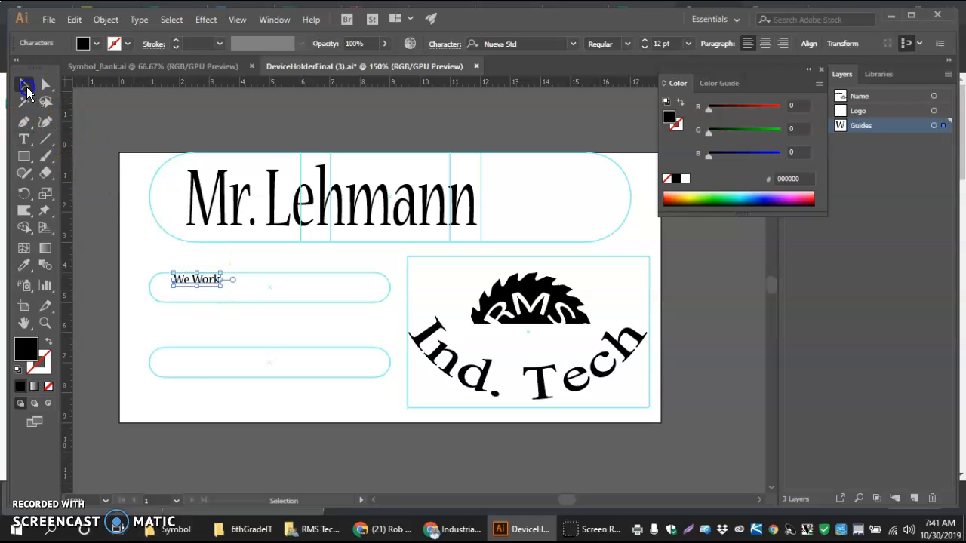
{"action": "left_click_drag", "start_coordinate": [188, 281], "coordinate": [249, 288]}
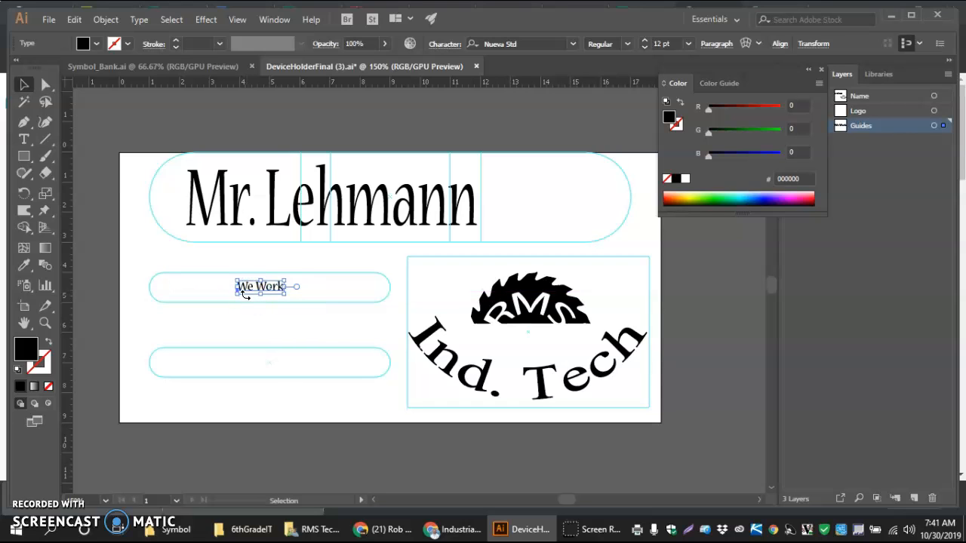
{"action": "left_click", "coordinate": [246, 302]}
{"action": "left_click_drag", "start_coordinate": [285, 295], "coordinate": [319, 303]}
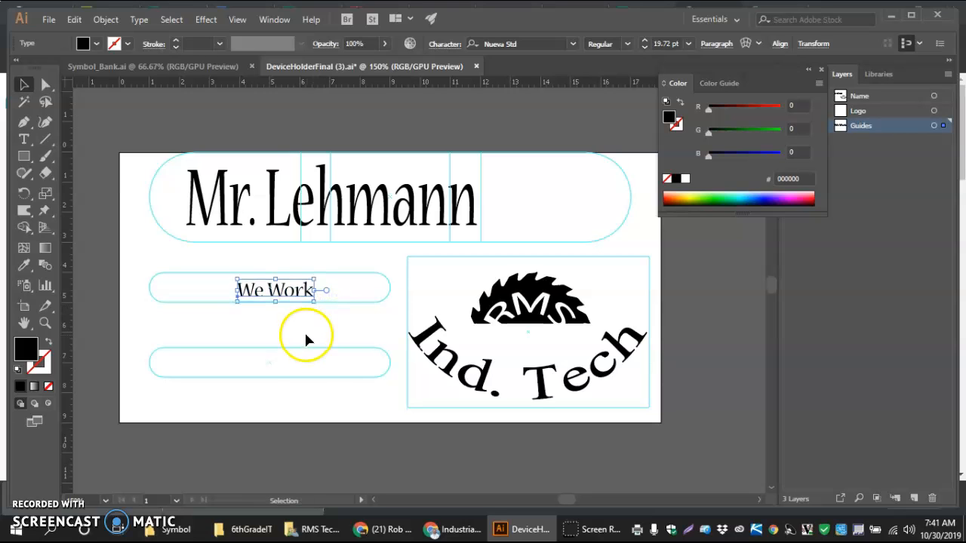
- Nudge the "We Work" text until it is centred within the upper slot, and deselect it
{"action": "key", "text": "Left"}
{"action": "key", "text": "Left"}
{"action": "key", "text": "Left"}
{"action": "key", "text": "Left"}
{"action": "key", "text": "Left"}
{"action": "key", "text": "Up"}
{"action": "key", "text": "Right"}
{"action": "left_click", "coordinate": [270, 324]}
{"action": "left_click", "coordinate": [265, 302]}
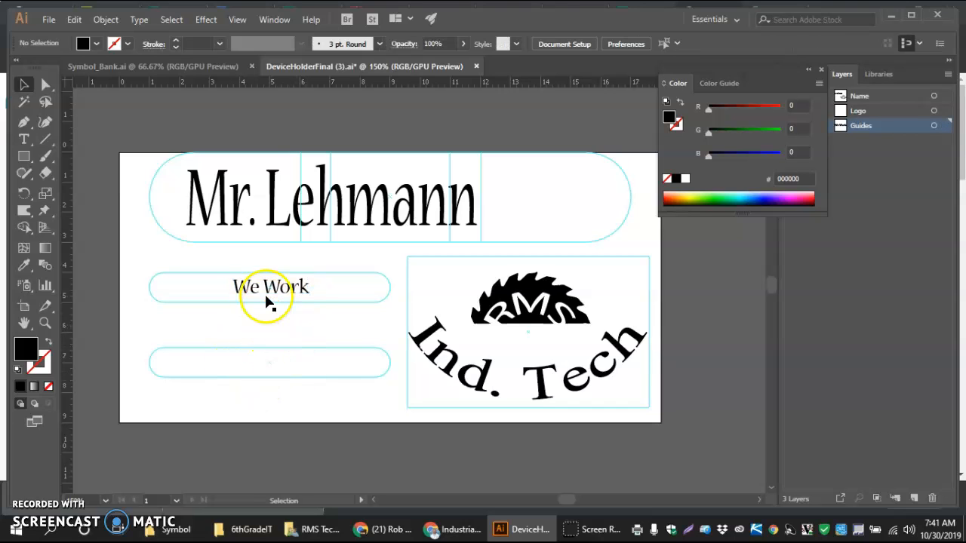
- Duplicate the "We Work" text into the lower narrow slot
{"action": "left_click", "coordinate": [255, 391]}
{"action": "left_click", "coordinate": [232, 369]}
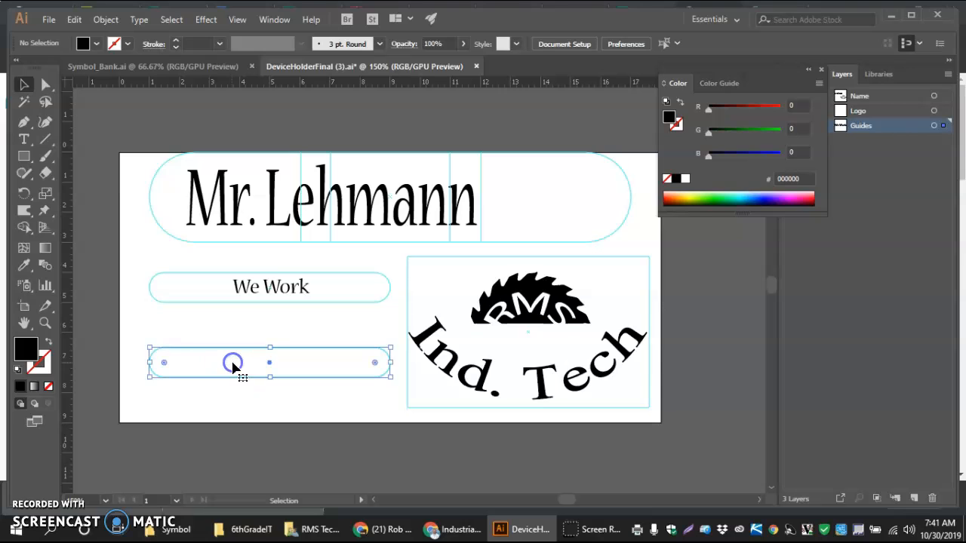
{"action": "left_click", "coordinate": [237, 294]}
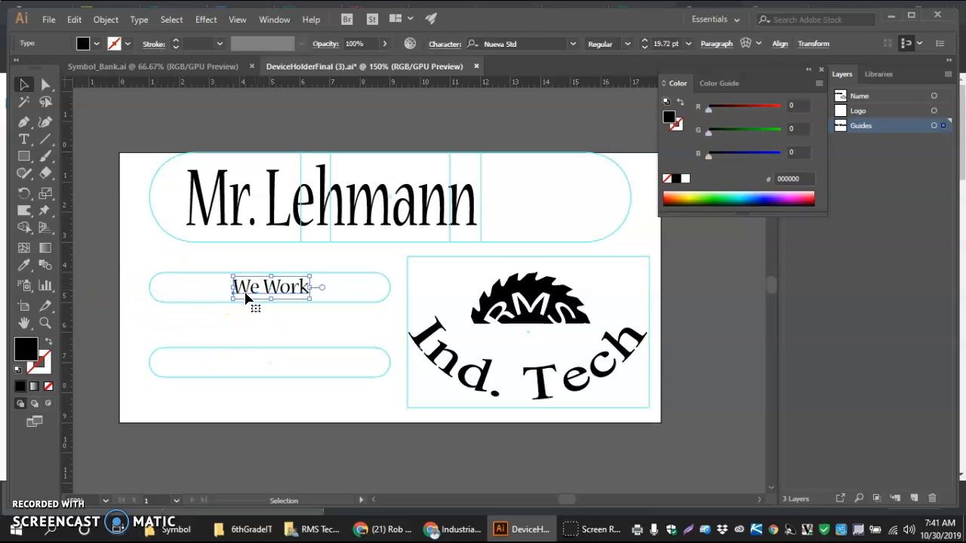
{"action": "left_click_drag", "start_coordinate": [245, 294], "coordinate": [251, 368]}
- Change the duplicated text in the lower slot to "Hard!"
{"action": "left_click", "coordinate": [23, 138]}
{"action": "left_click", "coordinate": [296, 357]}
{"action": "left_click", "coordinate": [313, 365]}
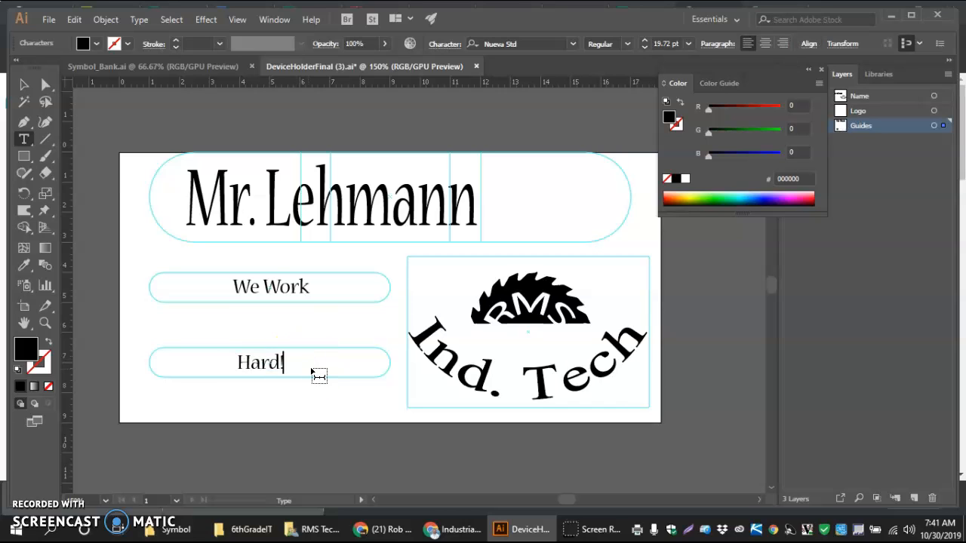
- Move the "Hard!" text so it is centred within the lower slot
{"action": "left_click", "coordinate": [23, 84]}
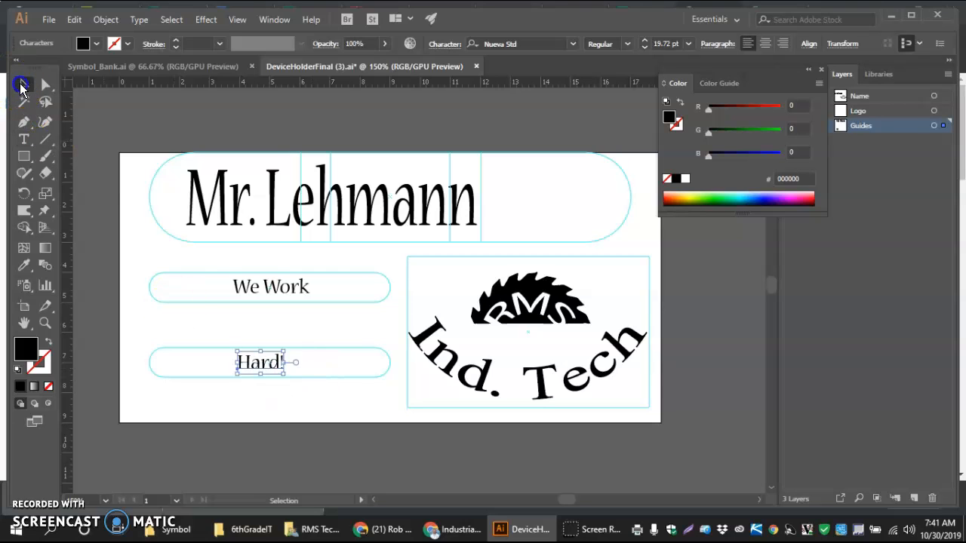
{"action": "left_click", "coordinate": [253, 365]}
{"action": "left_click_drag", "start_coordinate": [253, 364], "coordinate": [265, 380]}
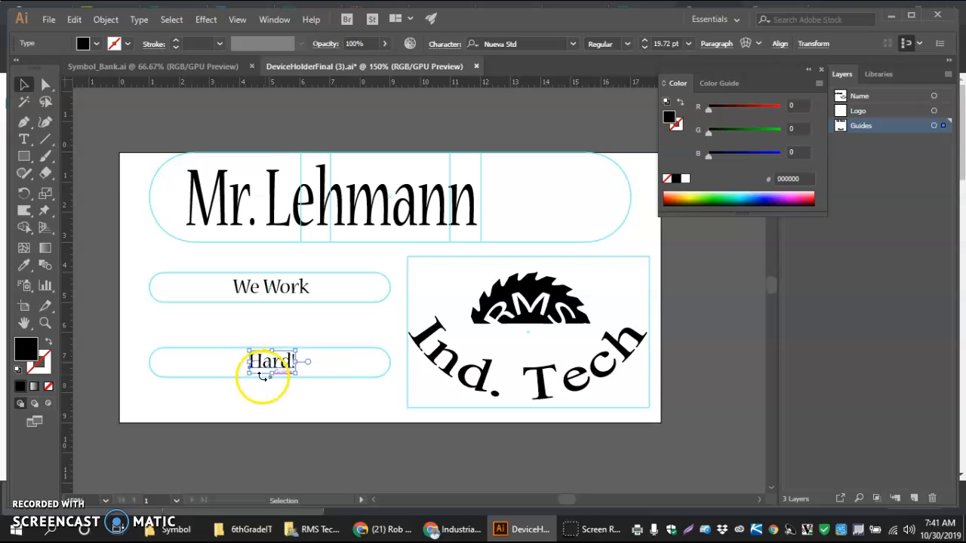
{"action": "left_click", "coordinate": [218, 364]}
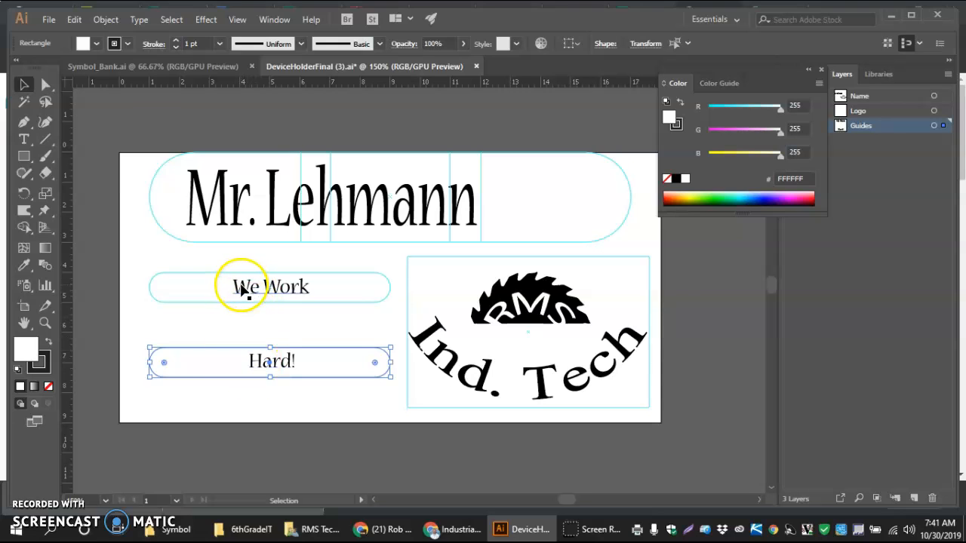